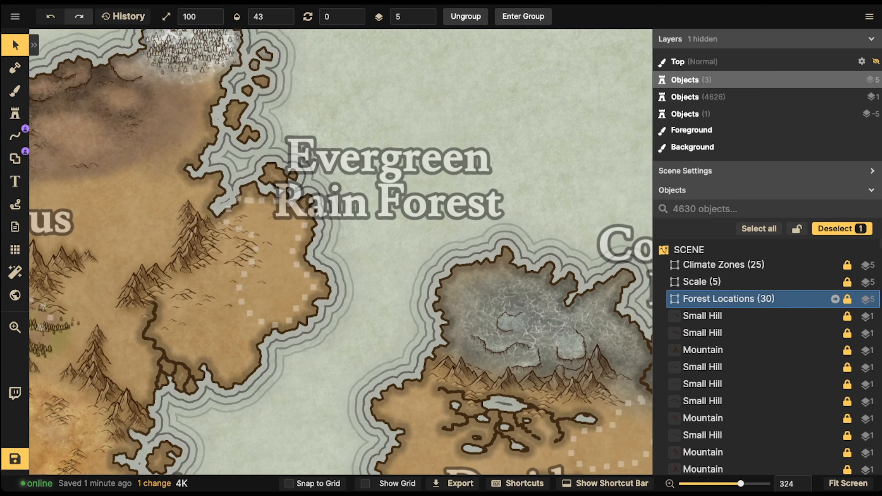
Set the selected Forest Locations group's opacity down to its minimum
{"action": "left_click", "coordinate": [268, 17]}
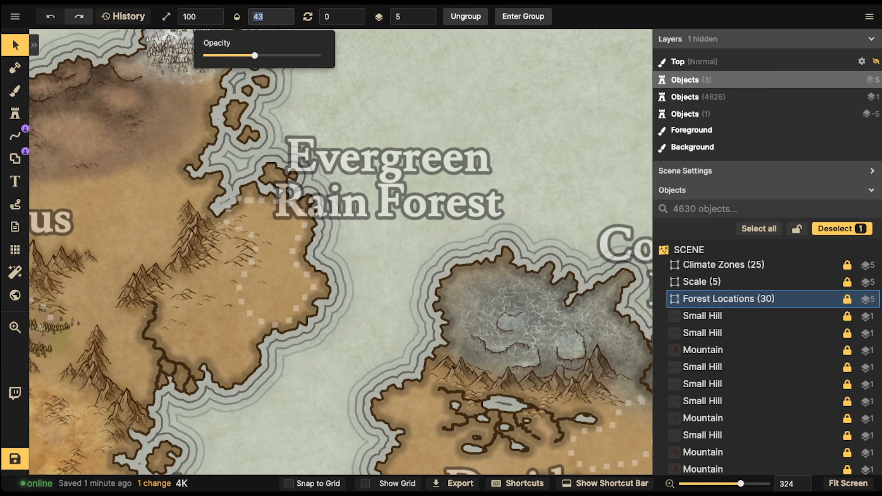
{"action": "left_click_drag", "start_coordinate": [254, 55], "coordinate": [206, 55]}
Choose the pine tree stamp and set the stamp scale to 50 and the stamp height to 159
{"action": "left_click", "coordinate": [14, 114]}
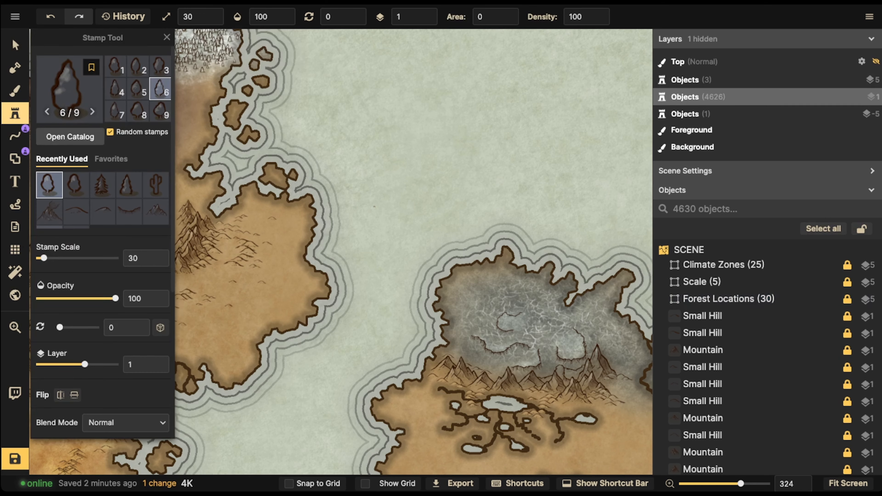
{"action": "left_click", "coordinate": [103, 185]}
{"action": "scroll", "coordinate": [298, 179], "scroll_direction": "up", "scroll_amount": 2}
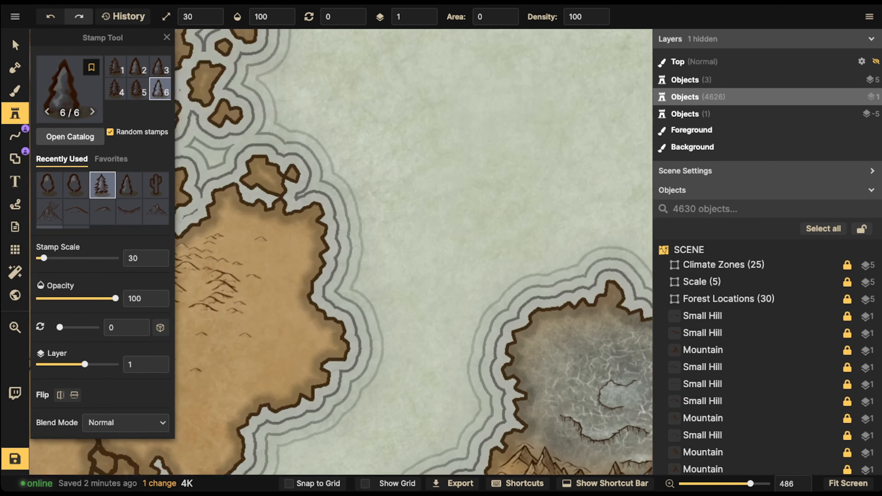
{"action": "left_click_drag", "start_coordinate": [181, 257], "coordinate": [357, 208]}
{"action": "key", "text": "]"}
{"action": "left_click_drag", "start_coordinate": [265, 181], "coordinate": [430, 153]}
{"action": "scroll", "coordinate": [264, 295], "scroll_direction": "up", "scroll_amount": 4}
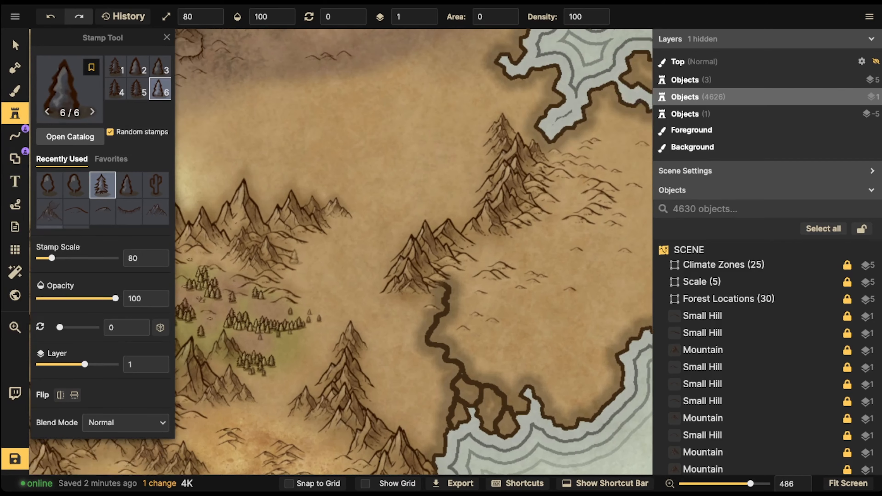
{"action": "key", "text": "bracketleft"}
{"action": "key", "text": "bracketleft"}
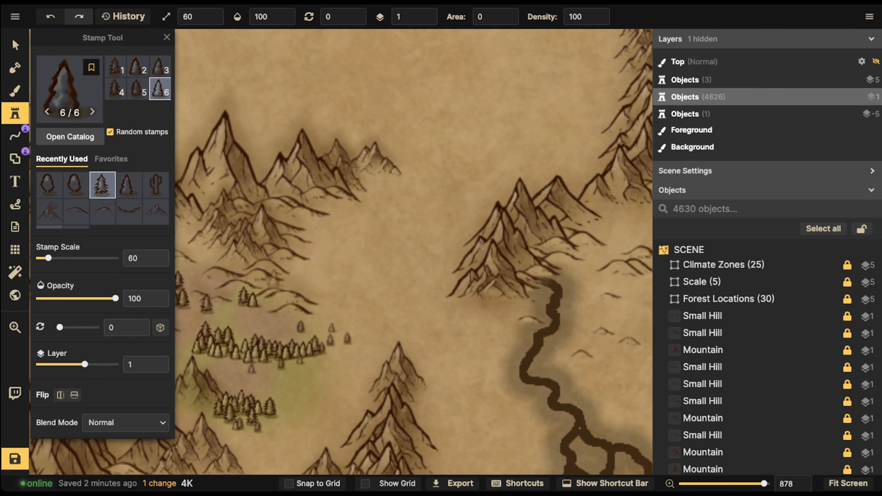
{"action": "left_click_drag", "start_coordinate": [608, 264], "coordinate": [70, 337]}
{"action": "left_click_drag", "start_coordinate": [355, 142], "coordinate": [375, 201]}
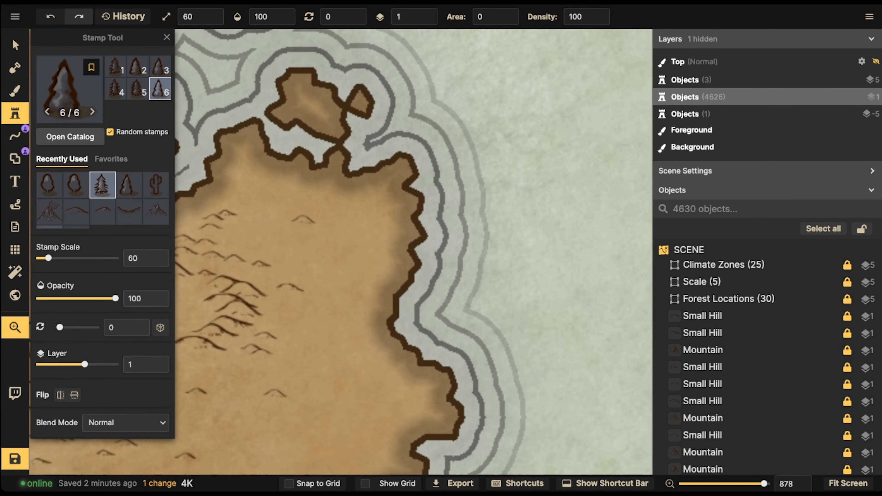
{"action": "scroll", "coordinate": [104, 243], "scroll_direction": "down", "scroll_amount": 6}
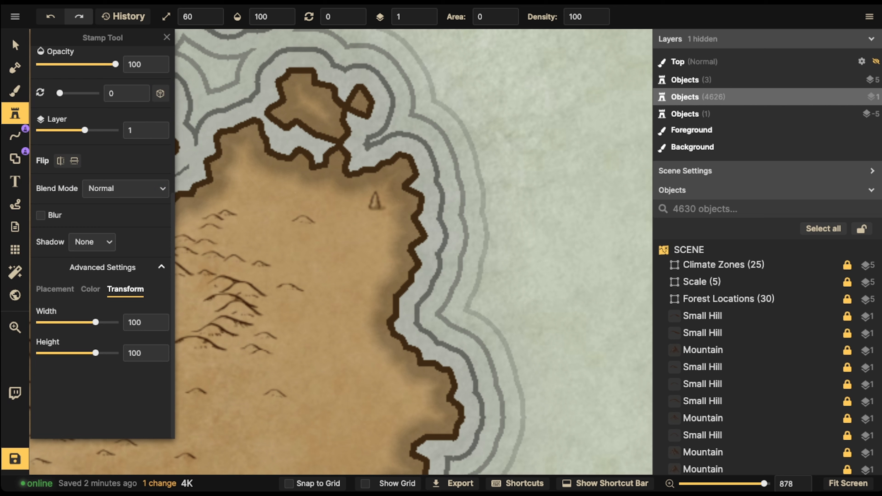
{"action": "left_click_drag", "start_coordinate": [95, 353], "coordinate": [98, 353]}
{"action": "key", "text": "bracketleft"}
{"action": "scroll", "coordinate": [396, 181], "scroll_direction": "down", "scroll_amount": 3}
{"action": "left_click_drag", "start_coordinate": [382, 198], "coordinate": [636, 130]}
{"action": "left_click_drag", "start_coordinate": [259, 262], "coordinate": [200, 304]}
{"action": "scroll", "coordinate": [297, 265], "scroll_direction": "up", "scroll_amount": 2}
{"action": "scroll", "coordinate": [313, 262], "scroll_direction": "down", "scroll_amount": 3}
{"action": "scroll", "coordinate": [318, 247], "scroll_direction": "down", "scroll_amount": 2}
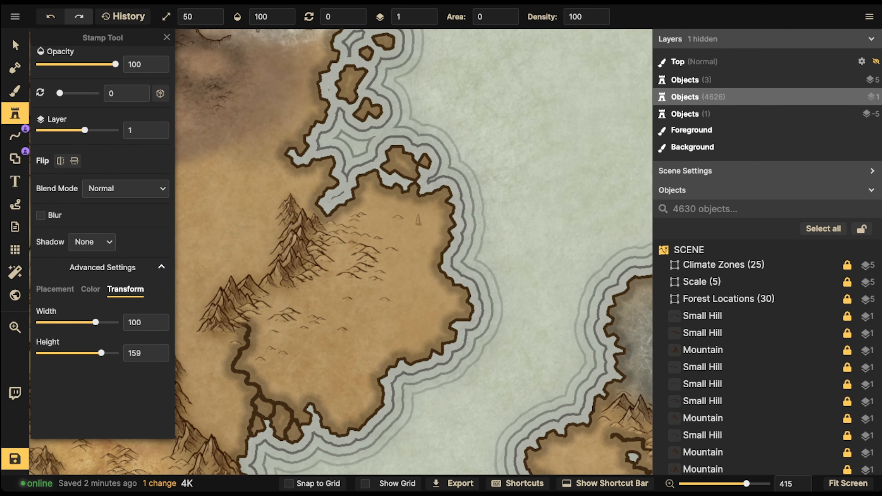
Stamp clusters of pine trees across the middle and southern parts of the island
{"action": "mouse_move", "coordinate": [409, 226]}
{"action": "left_mouse_down"}
{"action": "mouse_move", "coordinate": [433, 230]}
{"action": "mouse_move", "coordinate": [430, 214]}
{"action": "mouse_move", "coordinate": [417, 205]}
{"action": "mouse_move", "coordinate": [401, 227]}
{"action": "left_mouse_up"}
{"action": "mouse_move", "coordinate": [420, 290]}
{"action": "left_mouse_down"}
{"action": "mouse_move", "coordinate": [432, 309]}
{"action": "mouse_move", "coordinate": [441, 297]}
{"action": "mouse_move", "coordinate": [431, 286]}
{"action": "mouse_move", "coordinate": [440, 303]}
{"action": "mouse_move", "coordinate": [407, 313]}
{"action": "mouse_move", "coordinate": [439, 310]}
{"action": "mouse_move", "coordinate": [422, 319]}
{"action": "left_mouse_up"}
{"action": "mouse_move", "coordinate": [321, 292]}
{"action": "left_mouse_down"}
{"action": "mouse_move", "coordinate": [333, 299]}
{"action": "mouse_move", "coordinate": [316, 301]}
{"action": "mouse_move", "coordinate": [333, 308]}
{"action": "left_mouse_up"}
{"action": "mouse_move", "coordinate": [316, 362]}
{"action": "left_mouse_down"}
{"action": "mouse_move", "coordinate": [325, 345]}
{"action": "mouse_move", "coordinate": [318, 368]}
{"action": "mouse_move", "coordinate": [333, 352]}
{"action": "mouse_move", "coordinate": [356, 399]}
{"action": "mouse_move", "coordinate": [377, 349]}
{"action": "mouse_move", "coordinate": [327, 330]}
{"action": "mouse_move", "coordinate": [308, 338]}
{"action": "left_mouse_up"}
{"action": "left_click", "coordinate": [326, 272]}
{"action": "left_click", "coordinate": [329, 279]}
{"action": "left_click", "coordinate": [313, 286]}
{"action": "left_click", "coordinate": [304, 285]}
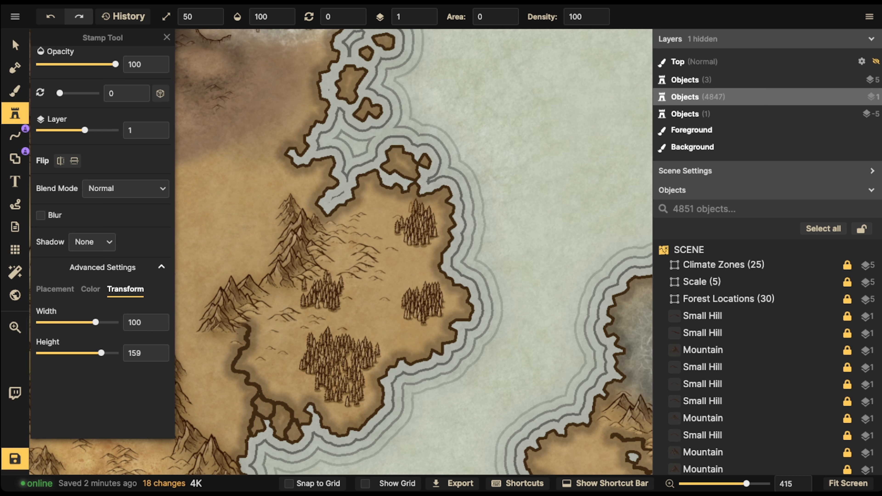
Add denser pine stands to the eastern forest and a few trees near the northern edge
{"action": "left_click", "coordinate": [412, 316]}
{"action": "left_click", "coordinate": [418, 321]}
{"action": "left_click", "coordinate": [412, 319]}
{"action": "left_click", "coordinate": [405, 320]}
{"action": "left_click", "coordinate": [408, 321]}
{"action": "left_click", "coordinate": [399, 312]}
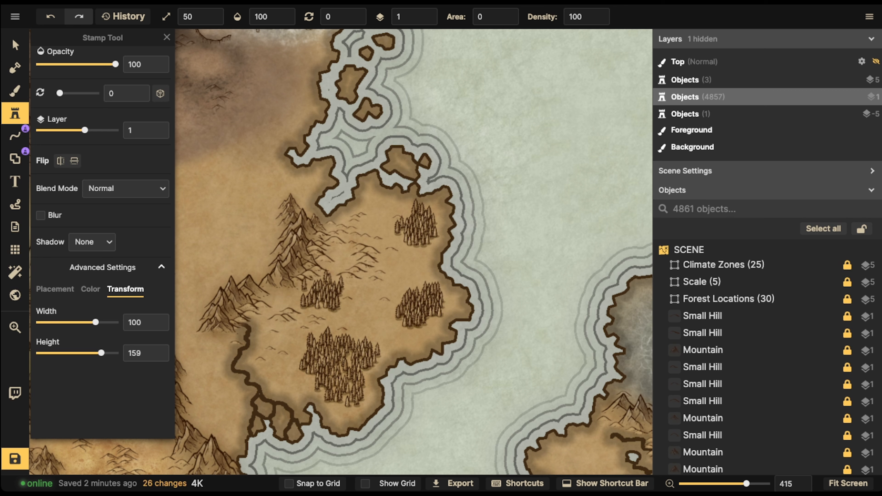
{"action": "left_click", "coordinate": [398, 309]}
{"action": "left_click", "coordinate": [395, 309]}
{"action": "left_click_drag", "start_coordinate": [403, 293], "coordinate": [406, 289]}
{"action": "left_click_drag", "start_coordinate": [407, 286], "coordinate": [422, 280]}
{"action": "left_click_drag", "start_coordinate": [426, 280], "coordinate": [451, 290]}
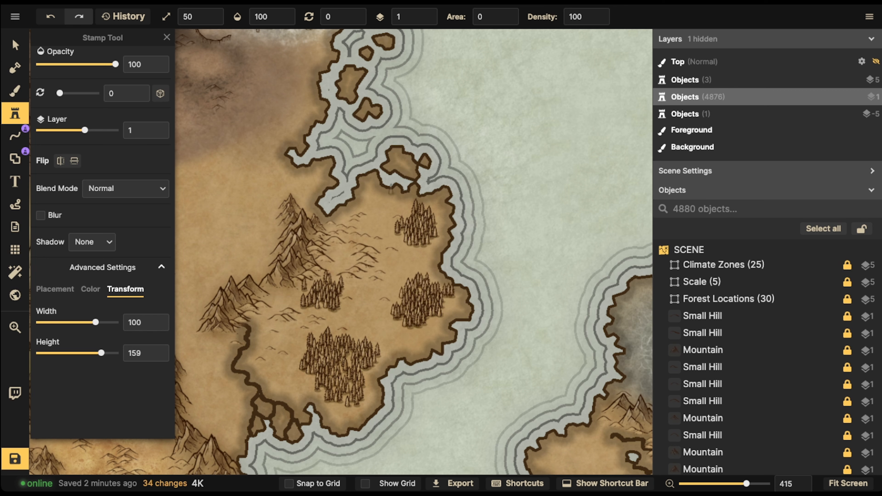
{"action": "left_click_drag", "start_coordinate": [373, 193], "coordinate": [377, 191]}
{"action": "left_click", "coordinate": [382, 191]}
{"action": "left_click", "coordinate": [379, 194]}
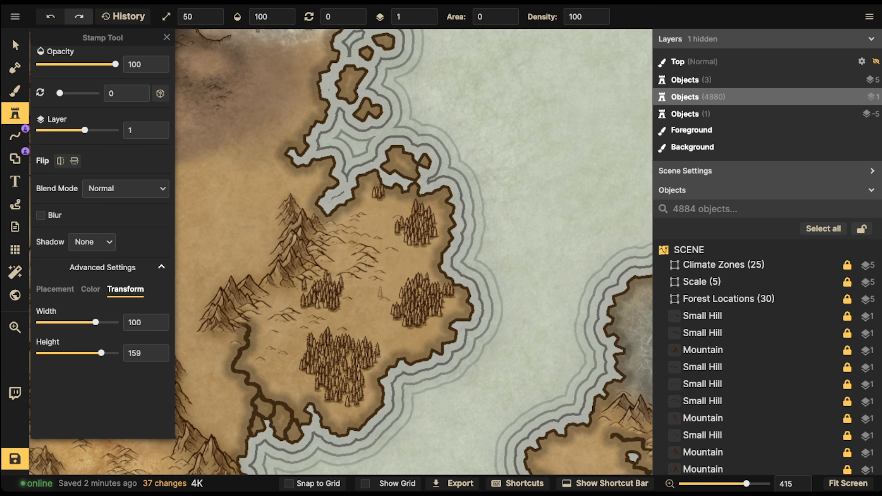
Scatter single pine trees around the open ground between the forests
{"action": "left_click", "coordinate": [366, 309]}
{"action": "left_click", "coordinate": [273, 364]}
{"action": "left_click", "coordinate": [285, 368]}
{"action": "left_click", "coordinate": [279, 384]}
{"action": "left_click", "coordinate": [391, 330]}
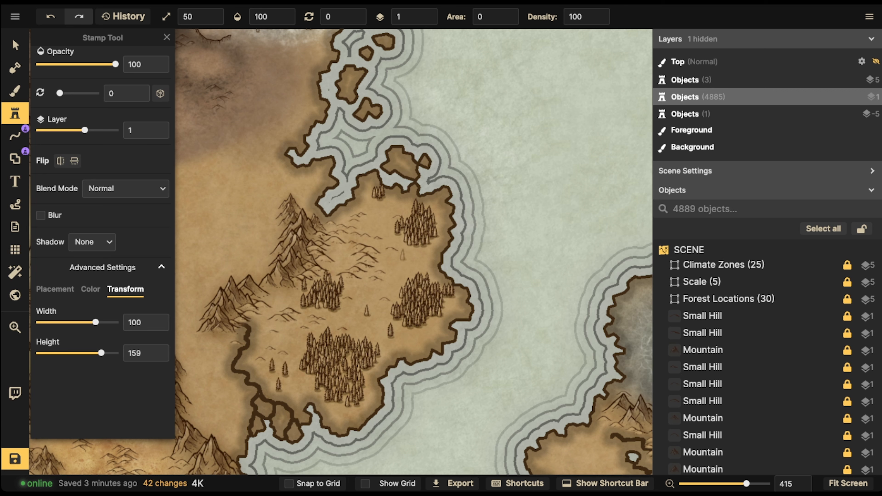
{"action": "left_click", "coordinate": [405, 256]}
{"action": "left_click", "coordinate": [379, 213]}
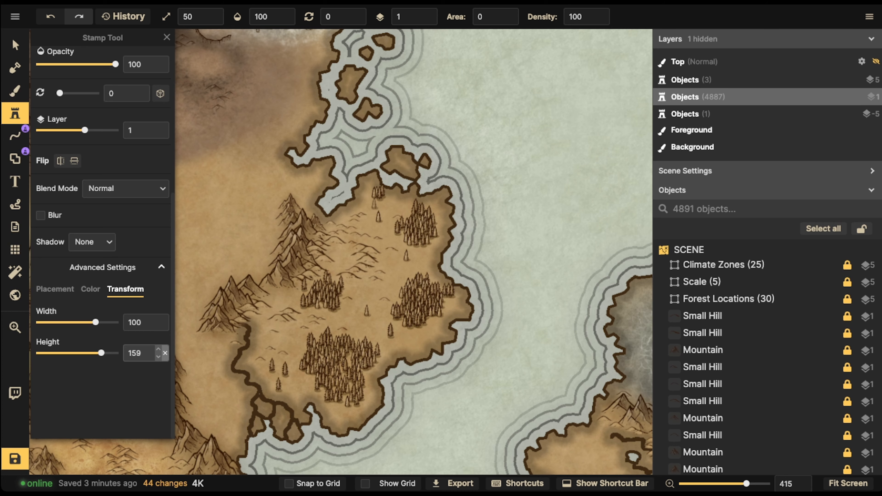
Reset the stamp height to 100 and paint additional pines throughout the island's forests
{"action": "left_click", "coordinate": [165, 353]}
{"action": "scroll", "coordinate": [327, 322], "scroll_direction": "up", "scroll_amount": 2}
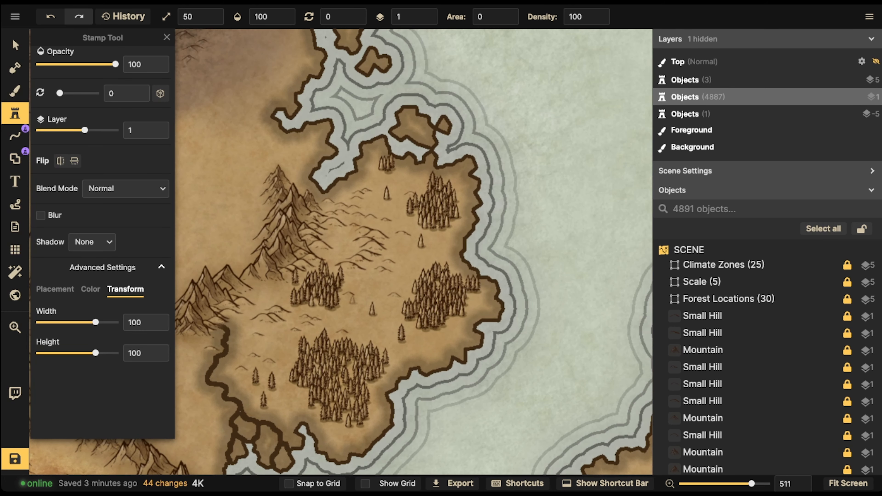
{"action": "mouse_move", "coordinate": [301, 305]}
{"action": "left_mouse_down"}
{"action": "mouse_move", "coordinate": [334, 311]}
{"action": "mouse_move", "coordinate": [346, 283]}
{"action": "mouse_move", "coordinate": [360, 278]}
{"action": "mouse_move", "coordinate": [348, 269]}
{"action": "mouse_move", "coordinate": [351, 297]}
{"action": "left_mouse_up"}
{"action": "left_click_drag", "start_coordinate": [301, 282], "coordinate": [285, 297]}
{"action": "mouse_move", "coordinate": [304, 392]}
{"action": "left_mouse_down"}
{"action": "mouse_move", "coordinate": [277, 395]}
{"action": "mouse_move", "coordinate": [304, 404]}
{"action": "mouse_move", "coordinate": [338, 433]}
{"action": "mouse_move", "coordinate": [367, 421]}
{"action": "mouse_move", "coordinate": [393, 350]}
{"action": "mouse_move", "coordinate": [485, 301]}
{"action": "mouse_move", "coordinate": [489, 267]}
{"action": "mouse_move", "coordinate": [450, 249]}
{"action": "mouse_move", "coordinate": [410, 272]}
{"action": "mouse_move", "coordinate": [462, 230]}
{"action": "mouse_move", "coordinate": [462, 180]}
{"action": "mouse_move", "coordinate": [467, 201]}
{"action": "mouse_move", "coordinate": [423, 188]}
{"action": "mouse_move", "coordinate": [397, 208]}
{"action": "mouse_move", "coordinate": [396, 153]}
{"action": "left_mouse_up"}
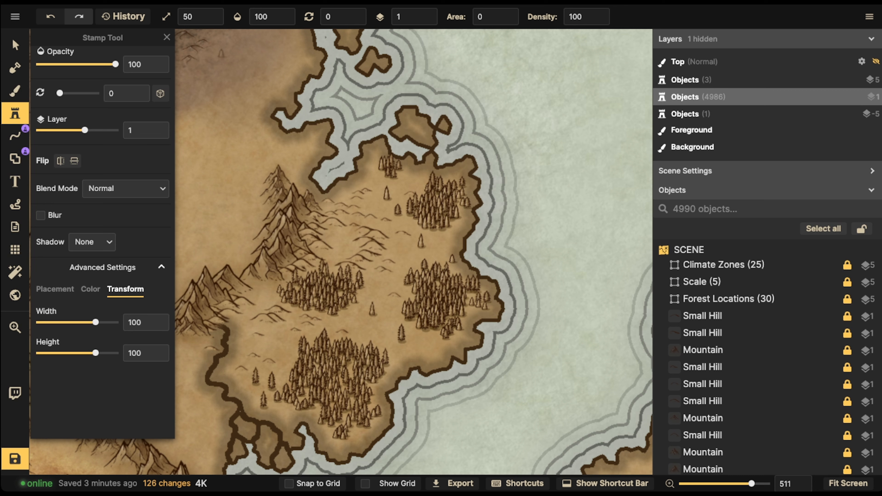
Switch to the rounded shrub stamp and place small shrubs near the northern and eastern forests
{"action": "scroll", "coordinate": [397, 264], "scroll_direction": "up", "scroll_amount": 2}
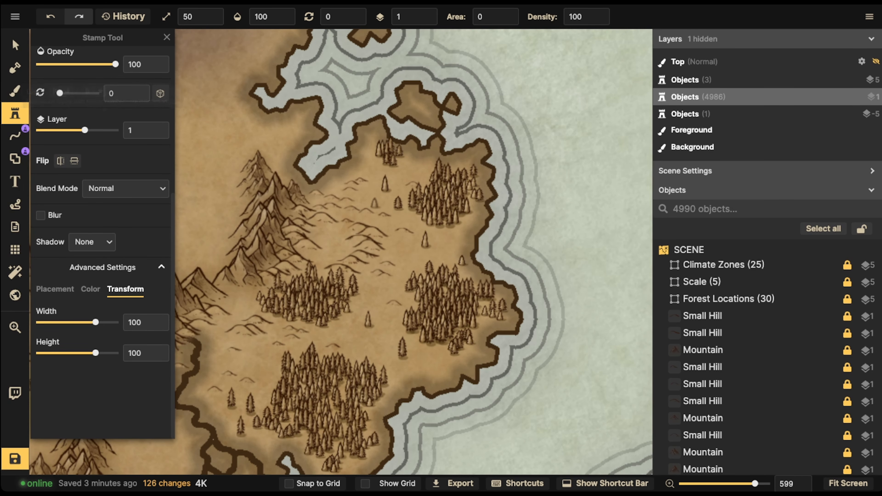
{"action": "left_click", "coordinate": [15, 159]}
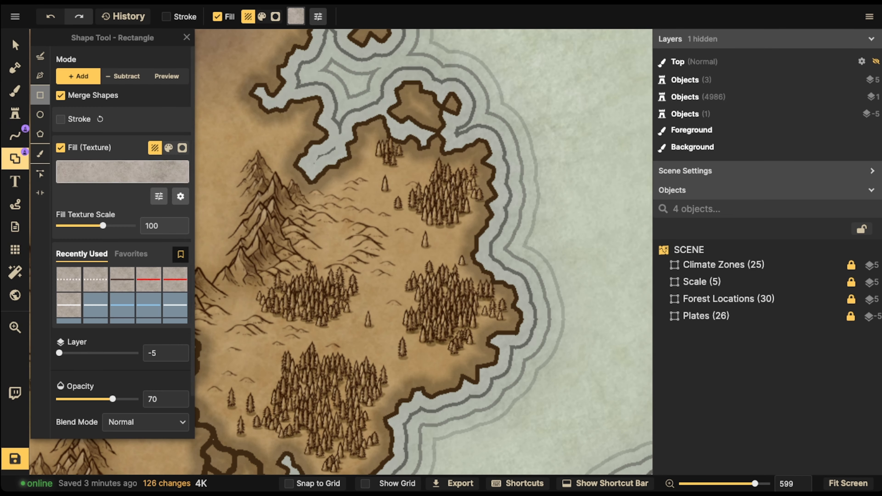
{"action": "left_click", "coordinate": [15, 113]}
{"action": "scroll", "coordinate": [82, 191], "scroll_direction": "up", "scroll_amount": 2}
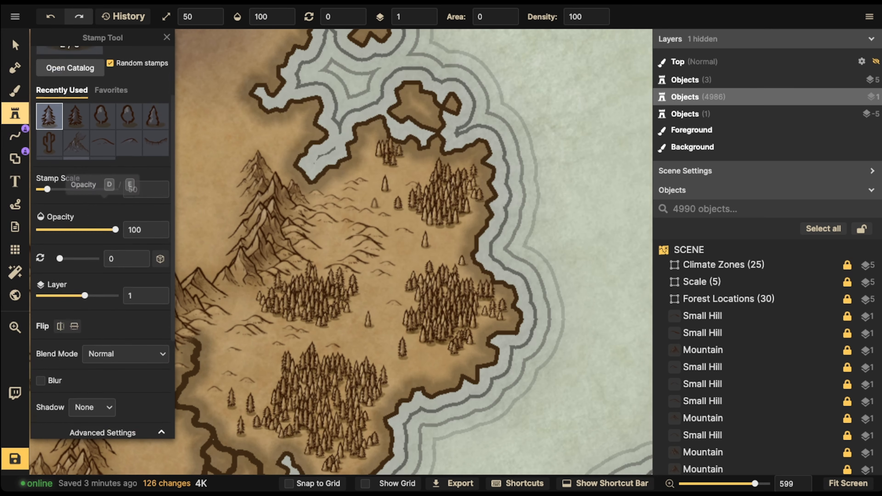
{"action": "left_click", "coordinate": [103, 158]}
{"action": "scroll", "coordinate": [360, 188], "scroll_direction": "up", "scroll_amount": 2}
{"action": "scroll", "coordinate": [359, 190], "scroll_direction": "up", "scroll_amount": 2}
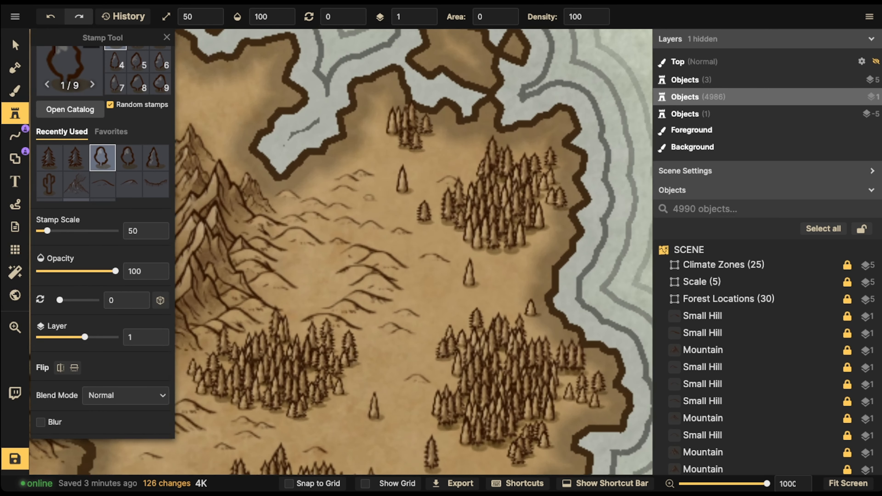
{"action": "left_click", "coordinate": [375, 199]}
{"action": "left_click", "coordinate": [387, 202]}
{"action": "left_click", "coordinate": [382, 205]}
{"action": "left_click", "coordinate": [451, 247]}
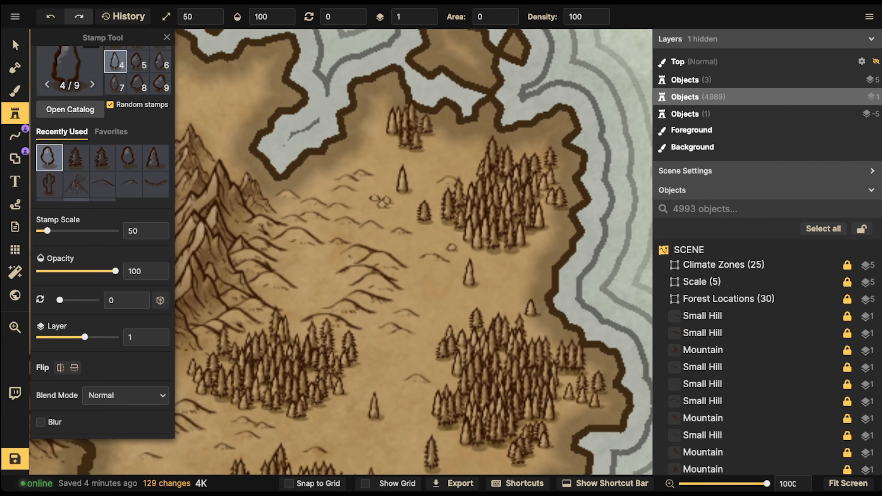
{"action": "left_click", "coordinate": [537, 258]}
{"action": "left_click", "coordinate": [533, 260]}
{"action": "left_click", "coordinate": [537, 263]}
{"action": "left_click", "coordinate": [491, 288]}
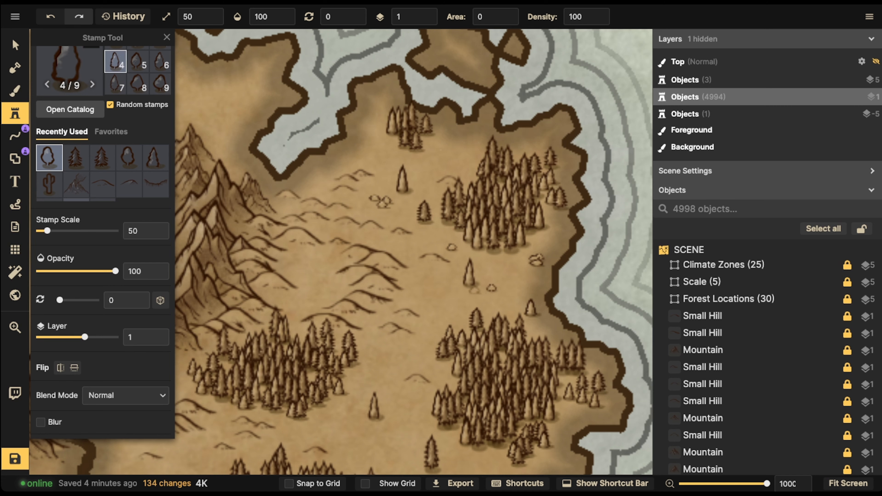
Place more shrubs around the central forest on the island
{"action": "left_click", "coordinate": [435, 292]}
{"action": "left_click", "coordinate": [321, 257]}
{"action": "left_click", "coordinate": [328, 260]}
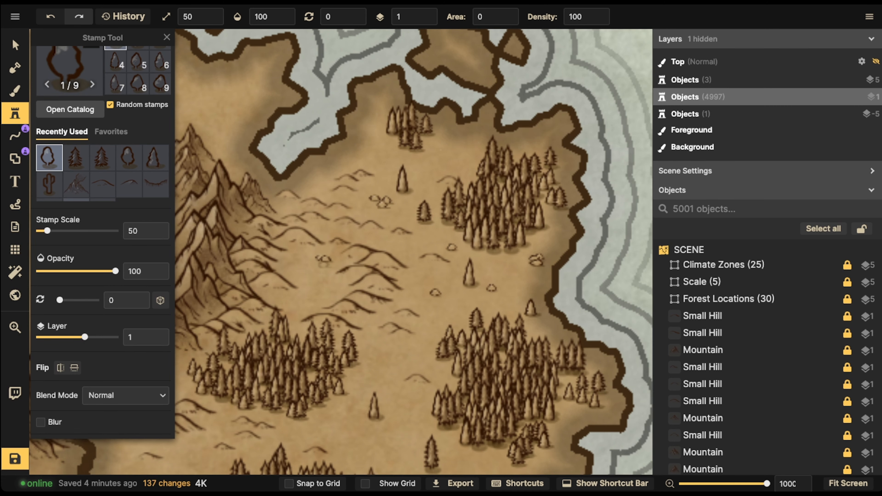
{"action": "left_click", "coordinate": [325, 265]}
{"action": "left_click", "coordinate": [332, 280]}
{"action": "left_click", "coordinate": [282, 295]}
{"action": "scroll", "coordinate": [281, 235], "scroll_direction": "down", "scroll_amount": 2}
{"action": "left_click_drag", "start_coordinate": [280, 235], "coordinate": [313, 76]}
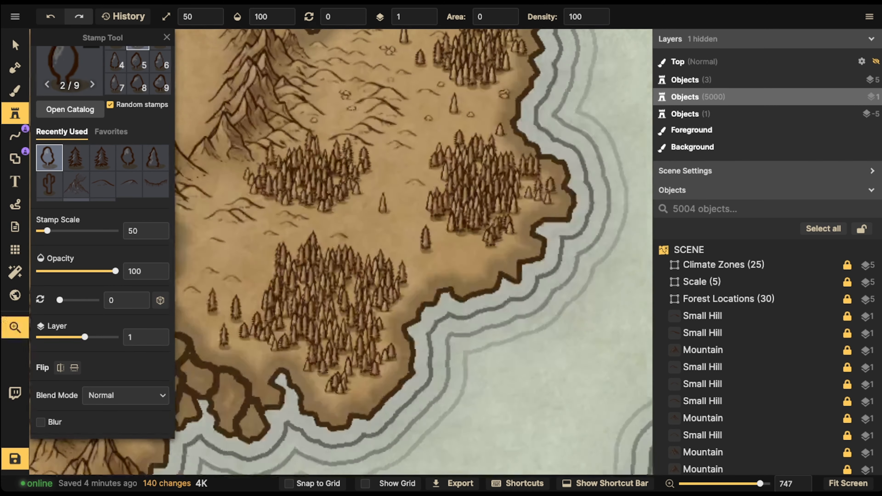
Scatter shrubs along the southern and eastern forests of the island
{"action": "left_click", "coordinate": [243, 250]}
{"action": "left_click", "coordinate": [249, 251]}
{"action": "left_click", "coordinate": [246, 254]}
{"action": "left_click", "coordinate": [205, 256]}
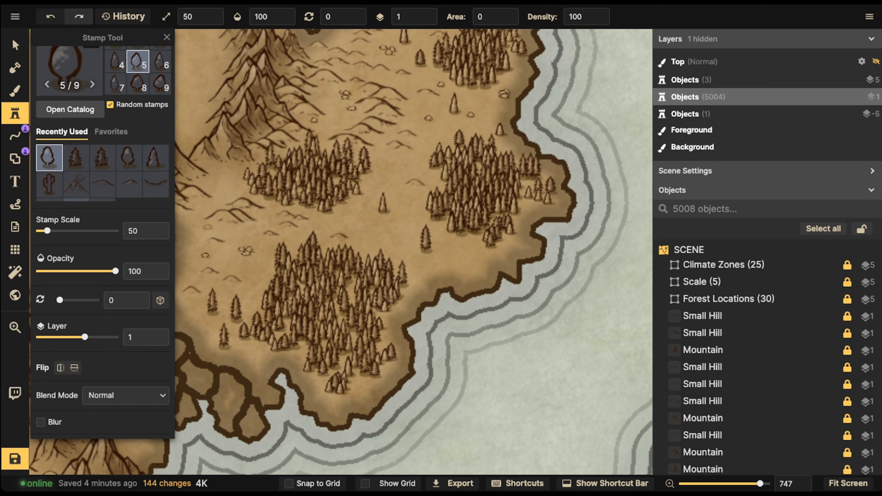
{"action": "left_click", "coordinate": [206, 224]}
{"action": "left_click", "coordinate": [451, 247]}
{"action": "left_click", "coordinate": [458, 246]}
{"action": "left_click", "coordinate": [517, 248]}
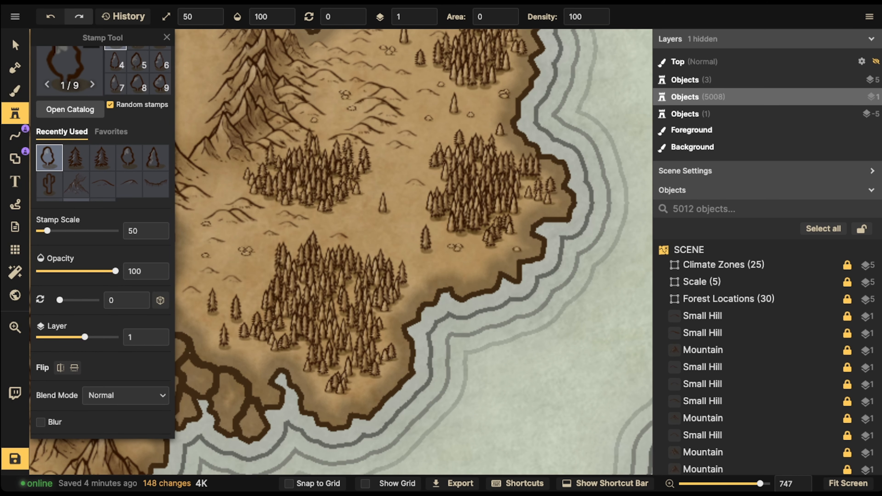
{"action": "left_click", "coordinate": [531, 211]}
{"action": "left_click", "coordinate": [390, 192]}
{"action": "left_click", "coordinate": [255, 357]}
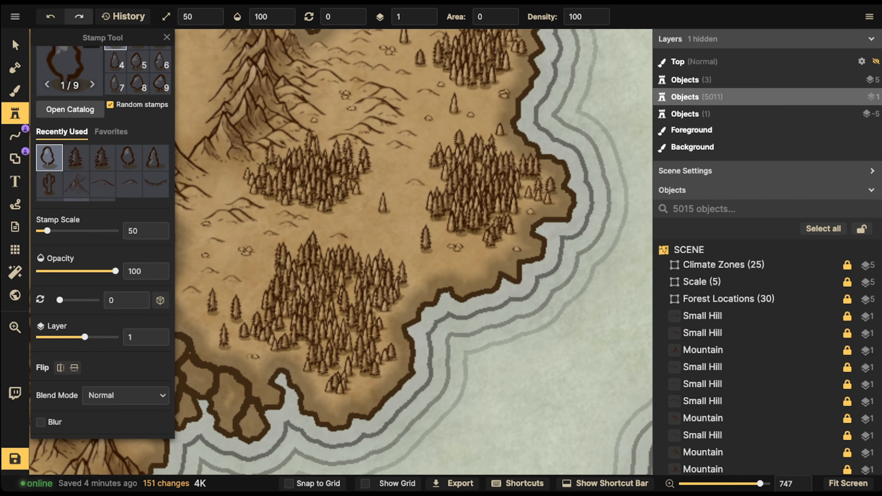
Select all stamps on the island and give them a Custom Object Shadow
{"action": "scroll", "coordinate": [139, 158], "scroll_direction": "down", "scroll_amount": 1}
{"action": "scroll", "coordinate": [186, 156], "scroll_direction": "down", "scroll_amount": 3}
{"action": "left_click", "coordinate": [15, 45]}
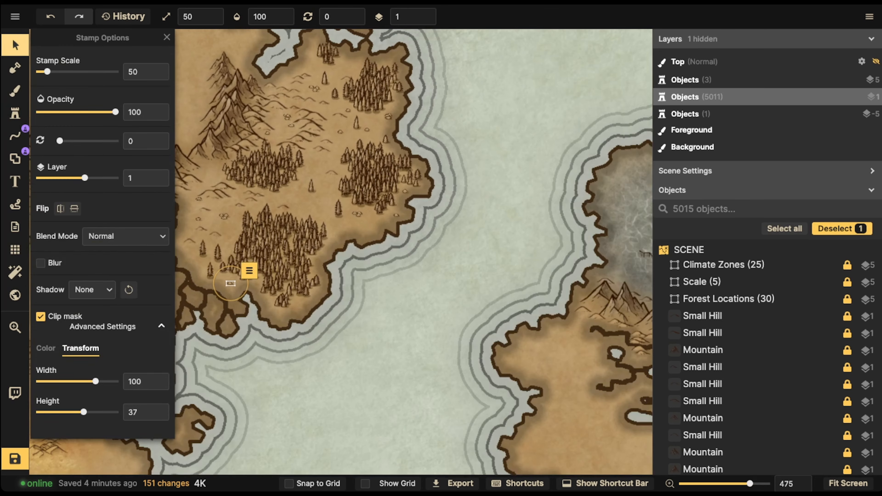
{"action": "scroll", "coordinate": [216, 134], "scroll_direction": "down", "scroll_amount": 2}
{"action": "left_click_drag", "start_coordinate": [216, 134], "coordinate": [315, 177]}
{"action": "left_click_drag", "start_coordinate": [267, 84], "coordinate": [478, 292]}
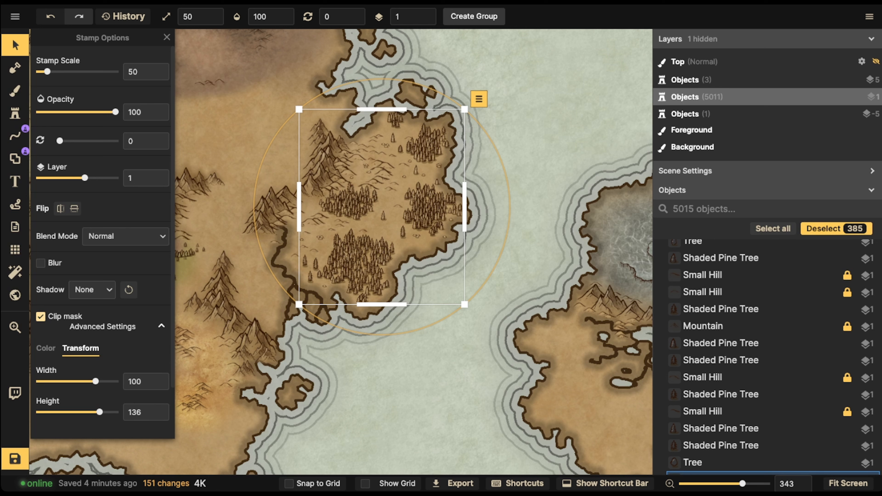
{"action": "left_click", "coordinate": [92, 289]}
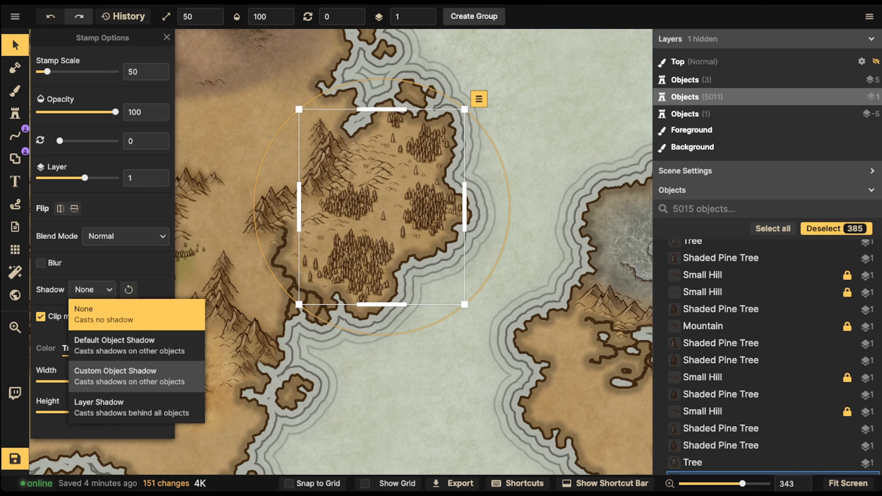
{"action": "left_click", "coordinate": [100, 370]}
{"action": "left_click", "coordinate": [157, 289]}
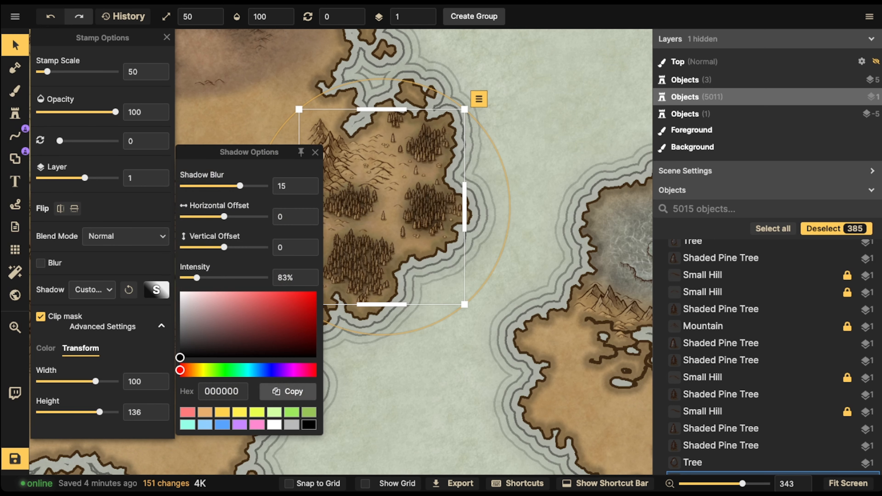
Set the custom shadow colour to 6b8546 and the shadow blur to 7.1
{"action": "left_click", "coordinate": [205, 412]}
{"action": "left_click_drag", "start_coordinate": [293, 317], "coordinate": [295, 339]}
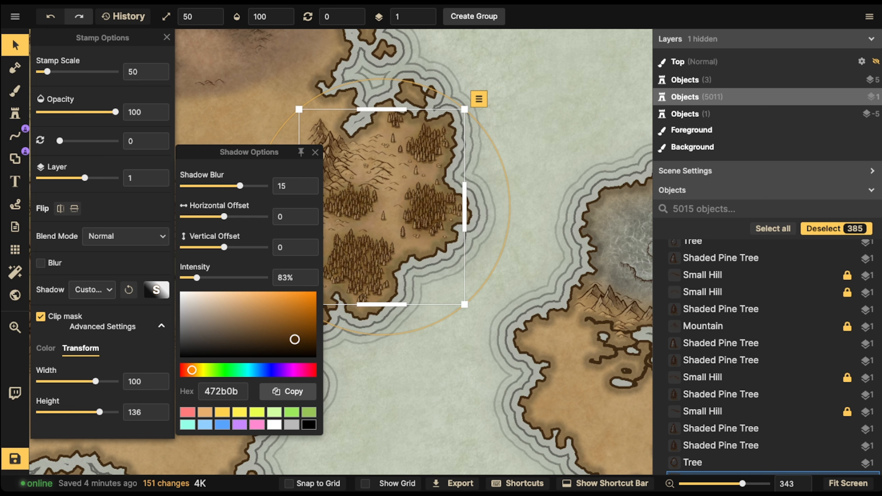
{"action": "left_click", "coordinate": [308, 412]}
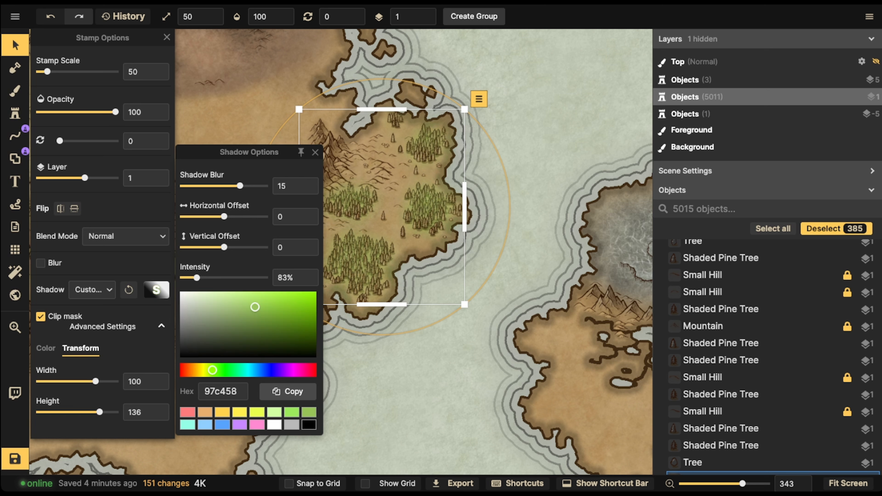
{"action": "left_click_drag", "start_coordinate": [255, 307], "coordinate": [244, 324]}
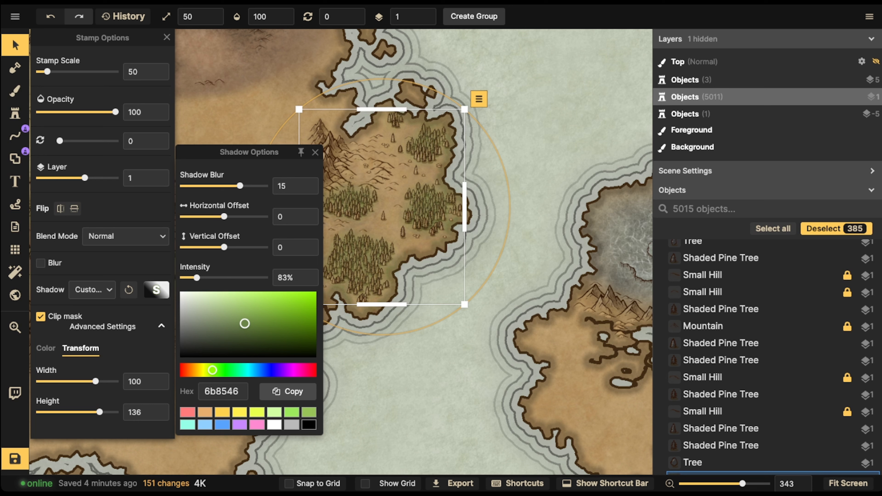
{"action": "left_click_drag", "start_coordinate": [240, 186], "coordinate": [228, 186]}
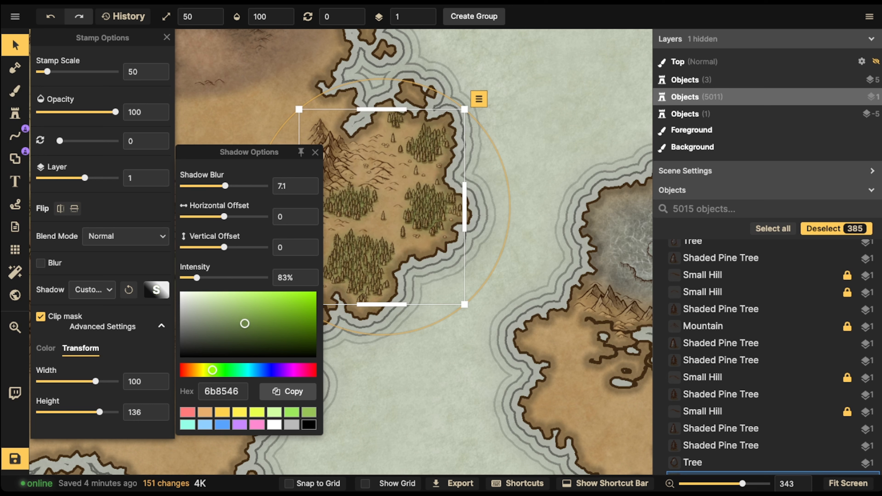
Set the custom shadow intensity to 172% and the shadow colour to 4c5b36
{"action": "left_click_drag", "start_coordinate": [196, 278], "coordinate": [212, 277]}
{"action": "left_click_drag", "start_coordinate": [245, 324], "coordinate": [235, 334]}
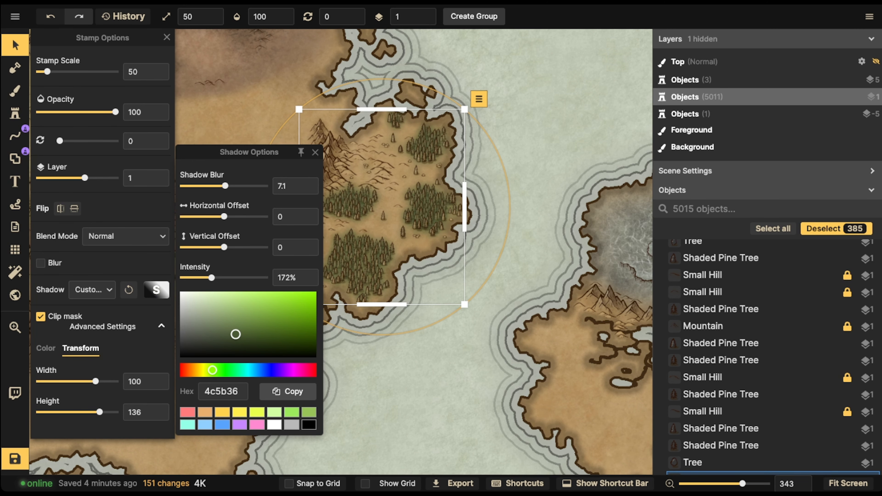
{"action": "left_click", "coordinate": [410, 358]}
Switch to the Brush tool on the foreground layer and pick the Dark Brown Land texture as its fill
{"action": "scroll", "coordinate": [401, 189], "scroll_direction": "down", "scroll_amount": 3}
{"action": "left_click_drag", "start_coordinate": [401, 189], "coordinate": [347, 245]}
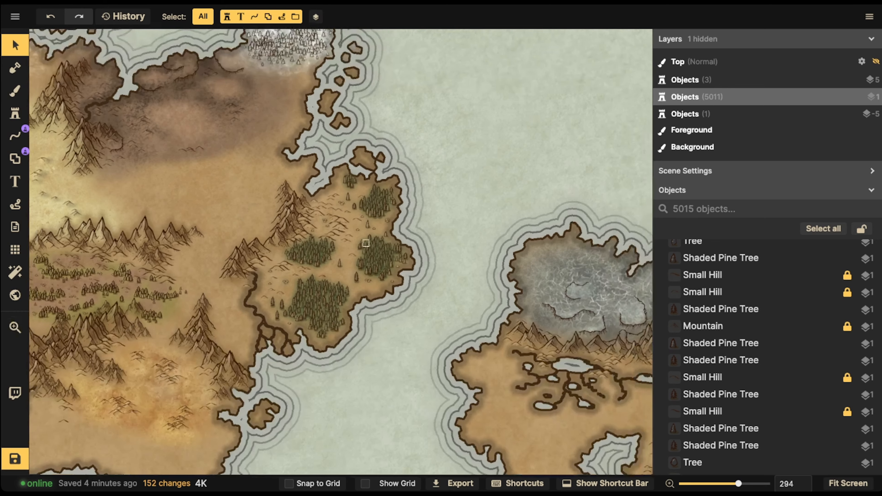
{"action": "scroll", "coordinate": [348, 245], "scroll_direction": "up", "scroll_amount": 5}
{"action": "left_click", "coordinate": [15, 90]}
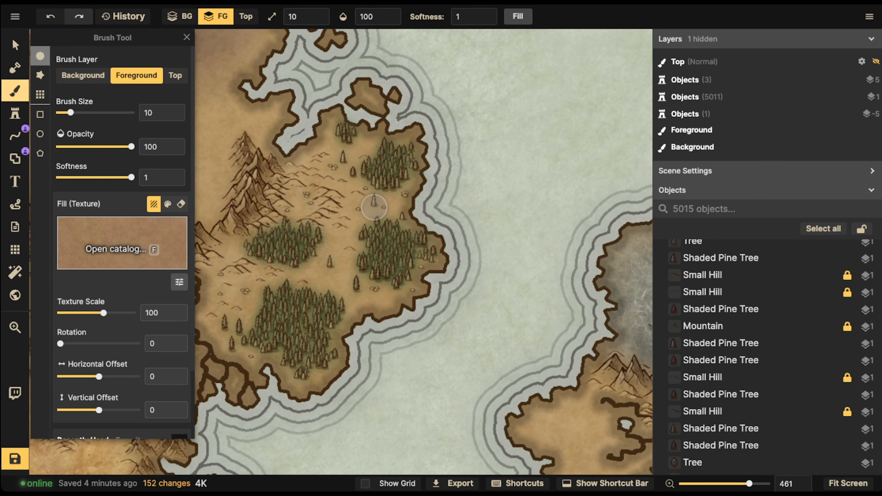
{"action": "key", "text": "f"}
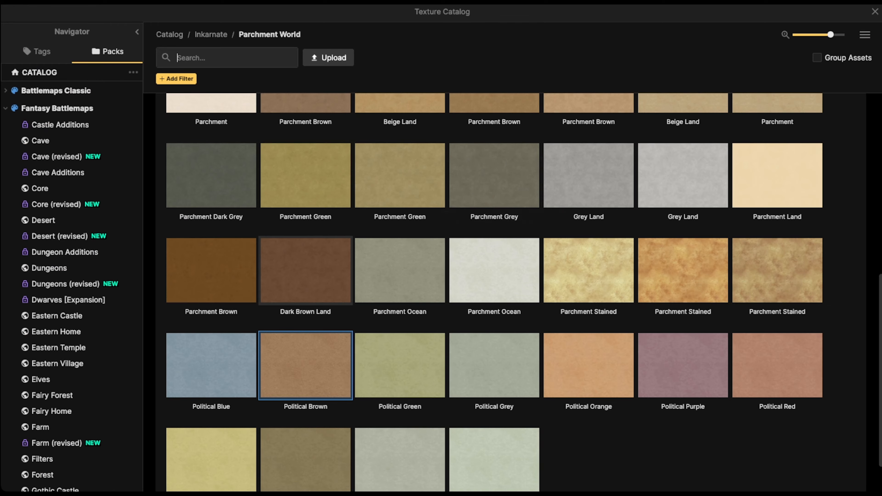
{"action": "left_click", "coordinate": [331, 243]}
Try a dark brown brush stroke beside the western forest and undo it
{"action": "key", "text": "bracketright"}
{"action": "key", "text": "bracketright"}
{"action": "key", "text": "bracketleft"}
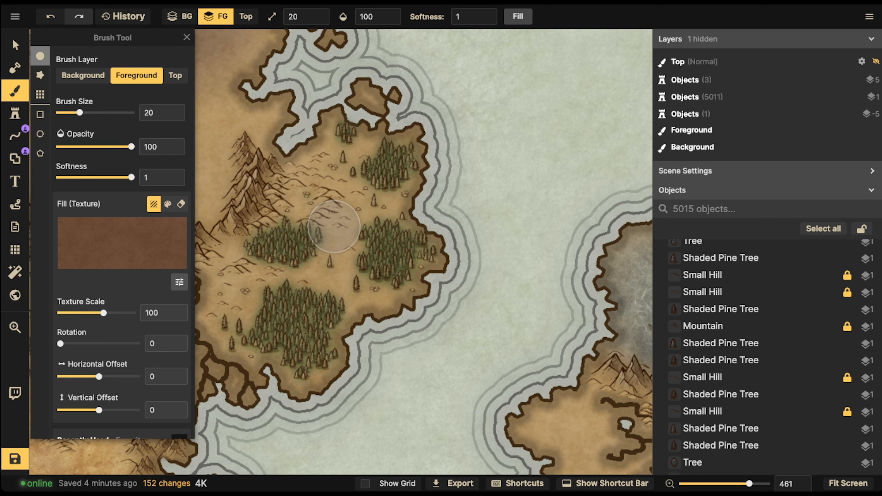
{"action": "key", "text": "["}
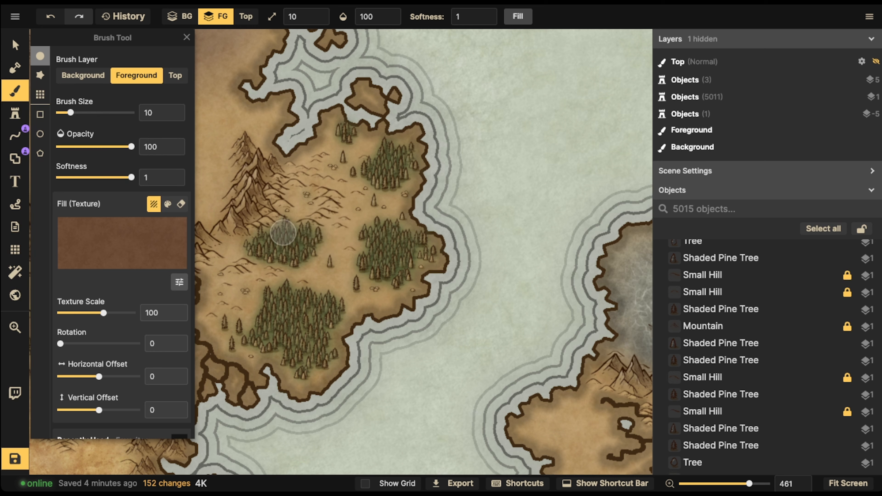
{"action": "left_click_drag", "start_coordinate": [280, 224], "coordinate": [241, 251]}
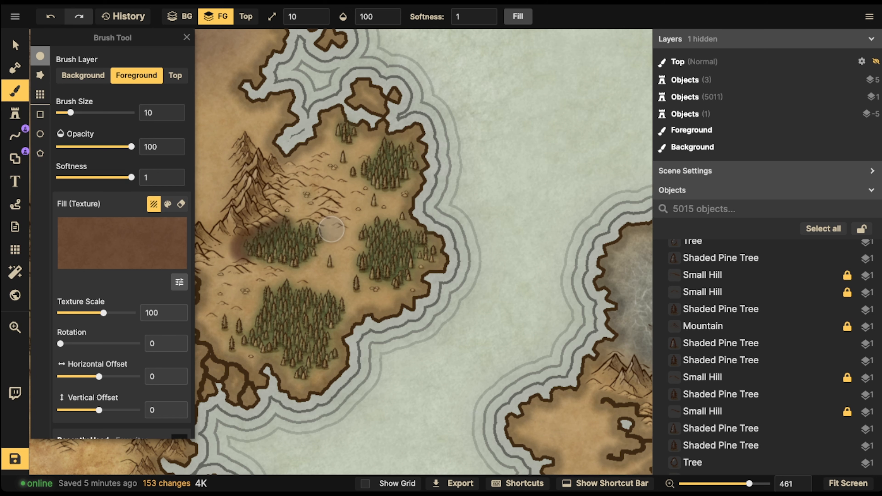
{"action": "key", "text": "ctrl+z"}
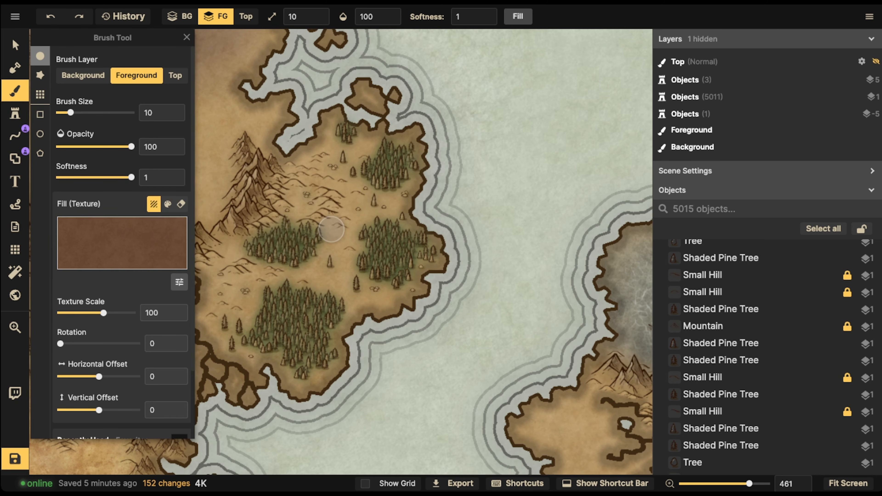
Set the brush opacity to 39 and paint translucent dark brown ground around the island's forest clusters
{"action": "scroll", "coordinate": [123, 243], "scroll_direction": "down", "scroll_amount": 3}
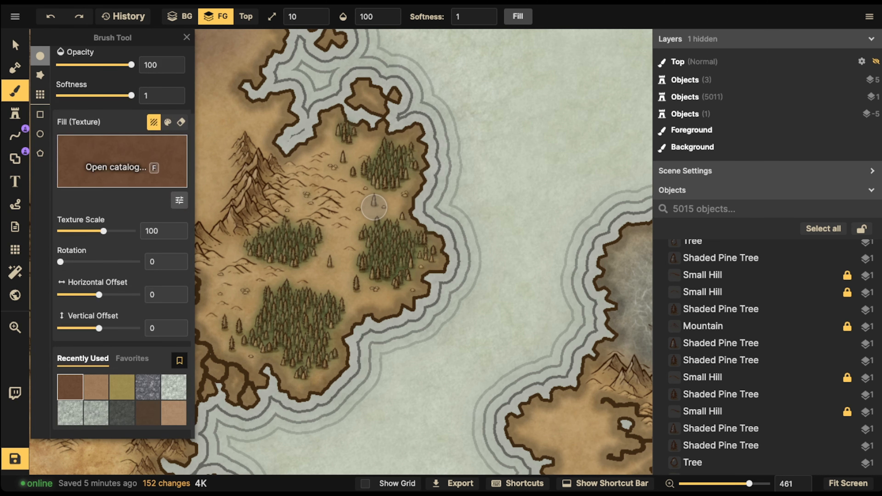
{"action": "scroll", "coordinate": [374, 208], "scroll_direction": "up", "scroll_amount": 2}
{"action": "left_click", "coordinate": [369, 16]}
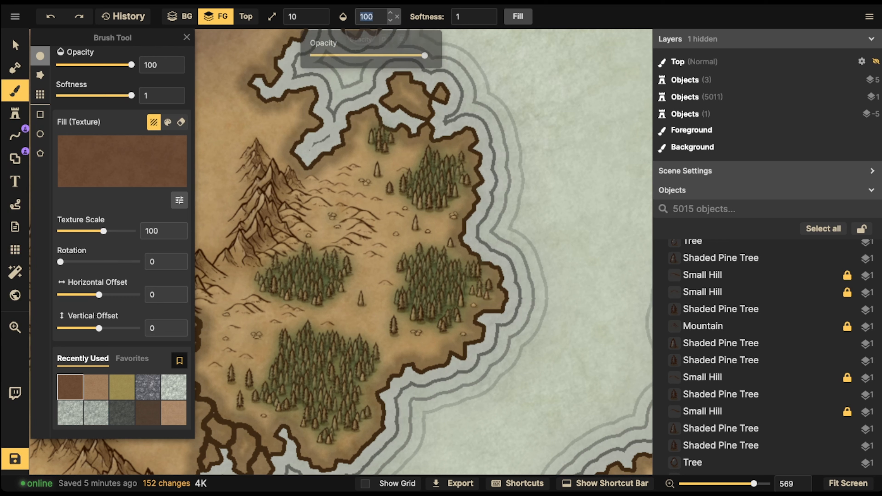
{"action": "left_click", "coordinate": [321, 148]}
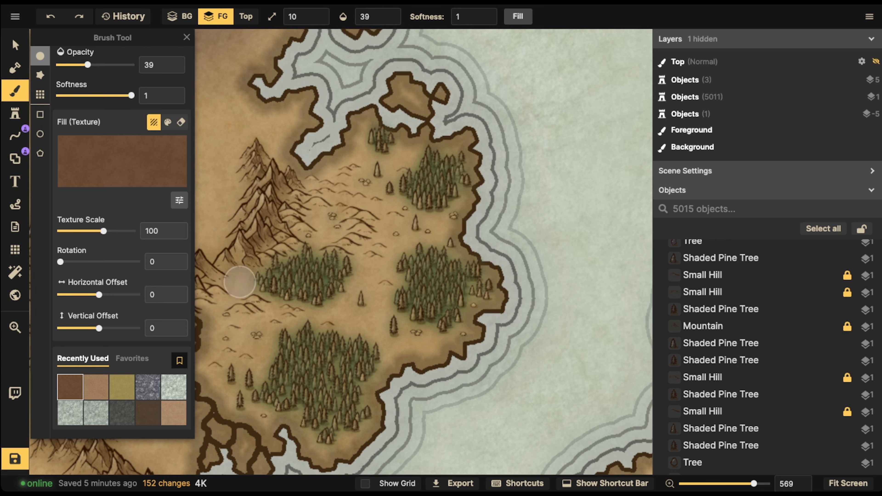
{"action": "mouse_move", "coordinate": [239, 283]}
{"action": "left_mouse_down"}
{"action": "mouse_move", "coordinate": [287, 279]}
{"action": "mouse_move", "coordinate": [274, 290]}
{"action": "mouse_move", "coordinate": [326, 301]}
{"action": "mouse_move", "coordinate": [320, 307]}
{"action": "mouse_move", "coordinate": [370, 290]}
{"action": "mouse_move", "coordinate": [334, 274]}
{"action": "mouse_move", "coordinate": [360, 251]}
{"action": "mouse_move", "coordinate": [342, 248]}
{"action": "mouse_move", "coordinate": [294, 396]}
{"action": "mouse_move", "coordinate": [268, 403]}
{"action": "mouse_move", "coordinate": [325, 420]}
{"action": "mouse_move", "coordinate": [338, 433]}
{"action": "mouse_move", "coordinate": [326, 444]}
{"action": "mouse_move", "coordinate": [363, 406]}
{"action": "mouse_move", "coordinate": [372, 374]}
{"action": "mouse_move", "coordinate": [330, 341]}
{"action": "mouse_move", "coordinate": [344, 323]}
{"action": "mouse_move", "coordinate": [396, 303]}
{"action": "mouse_move", "coordinate": [378, 290]}
{"action": "mouse_move", "coordinate": [414, 287]}
{"action": "mouse_move", "coordinate": [398, 315]}
{"action": "left_mouse_up"}
{"action": "mouse_move", "coordinate": [466, 322]}
{"action": "left_mouse_down"}
{"action": "mouse_move", "coordinate": [485, 290]}
{"action": "mouse_move", "coordinate": [439, 257]}
{"action": "mouse_move", "coordinate": [404, 290]}
{"action": "mouse_move", "coordinate": [451, 301]}
{"action": "mouse_move", "coordinate": [475, 319]}
{"action": "mouse_move", "coordinate": [430, 328]}
{"action": "mouse_move", "coordinate": [446, 178]}
{"action": "mouse_move", "coordinate": [392, 187]}
{"action": "mouse_move", "coordinate": [421, 162]}
{"action": "mouse_move", "coordinate": [446, 165]}
{"action": "mouse_move", "coordinate": [418, 201]}
{"action": "mouse_move", "coordinate": [441, 170]}
{"action": "mouse_move", "coordinate": [401, 138]}
{"action": "mouse_move", "coordinate": [371, 142]}
{"action": "mouse_move", "coordinate": [394, 135]}
{"action": "mouse_move", "coordinate": [300, 274]}
{"action": "mouse_move", "coordinate": [350, 265]}
{"action": "mouse_move", "coordinate": [299, 306]}
{"action": "left_mouse_up"}
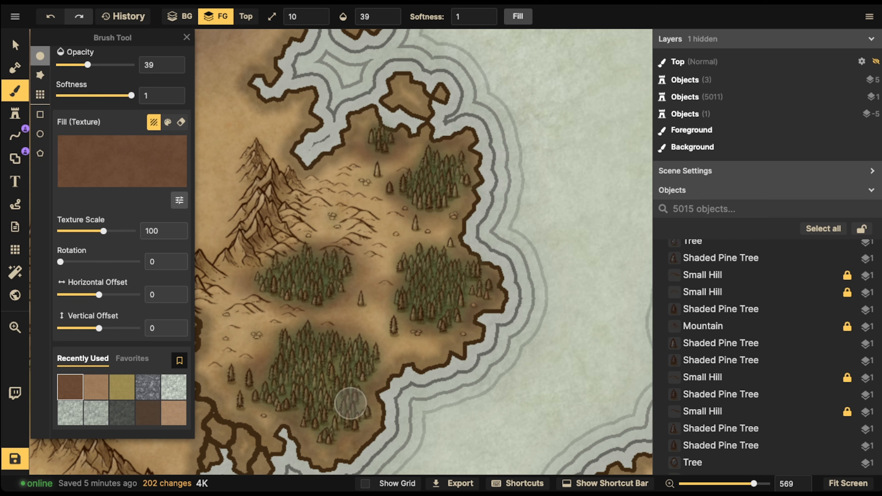